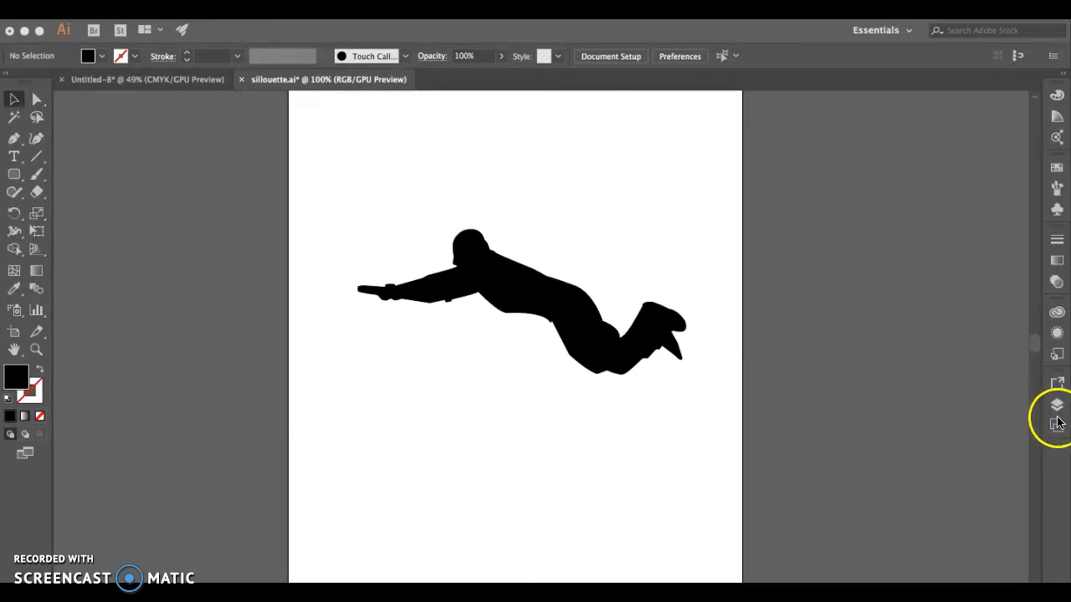
# Add a new empty layer above the silhouette's layer
pyautogui.click(1059, 406)
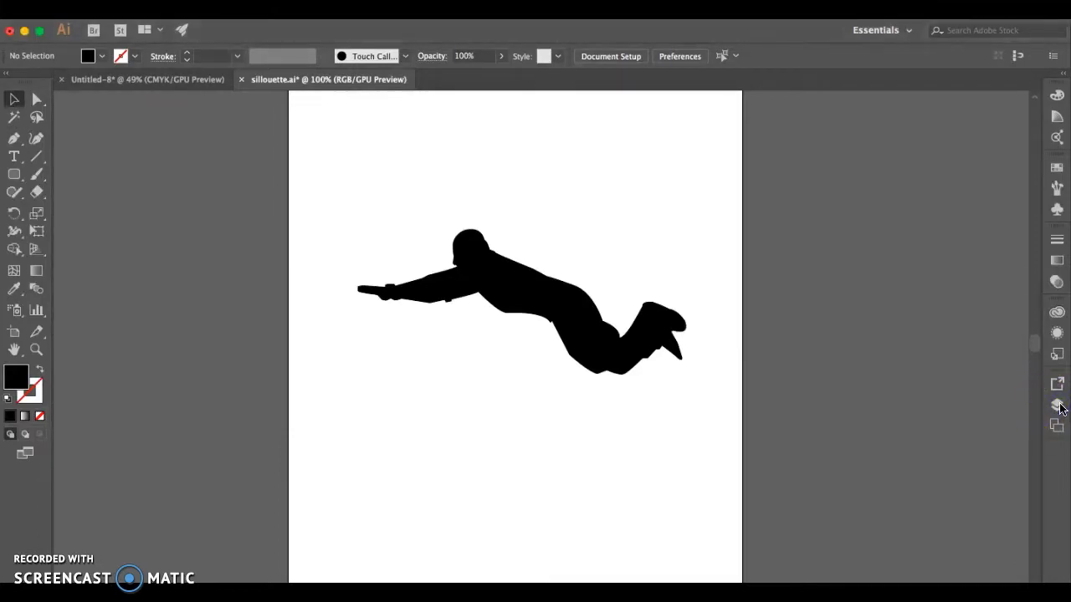
pyautogui.click(1058, 405)
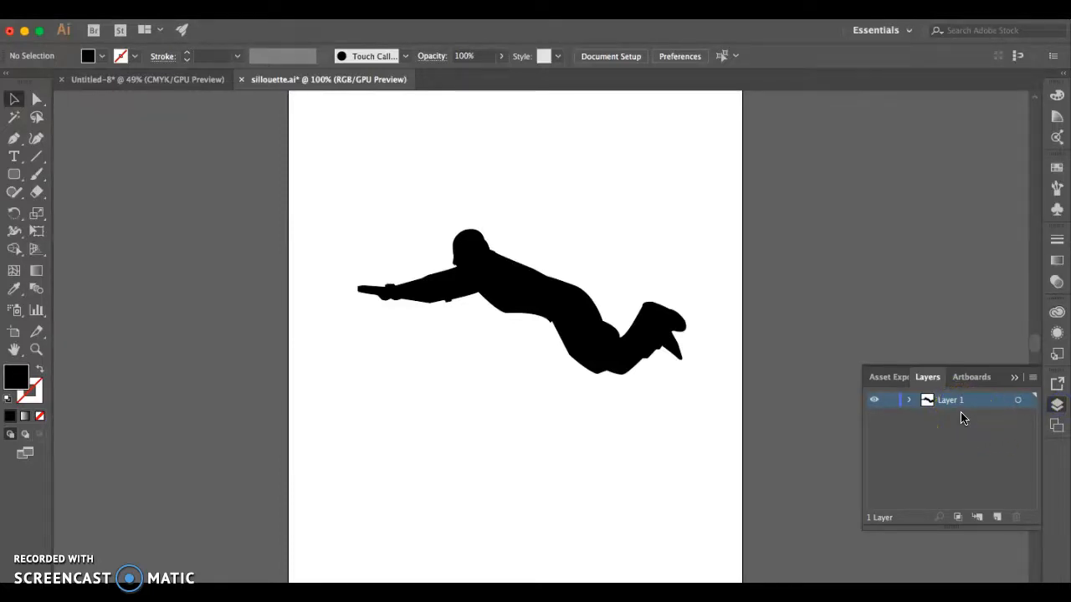
pyautogui.click(997, 517)
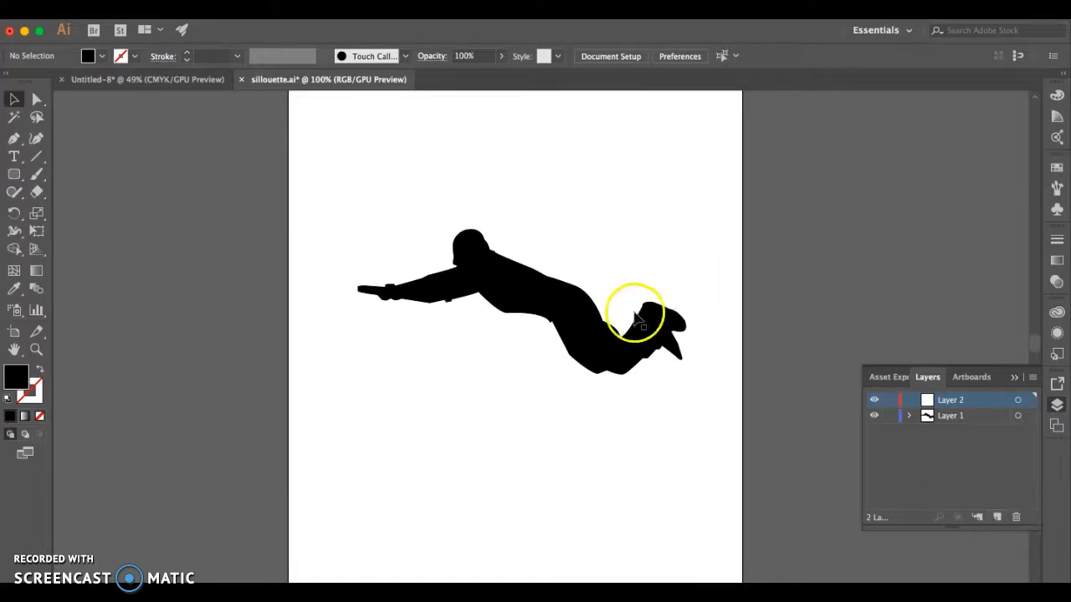
# Enlarge the silhouette slightly and reposition it so it fits across the artboard's width
pyautogui.click(586, 327)
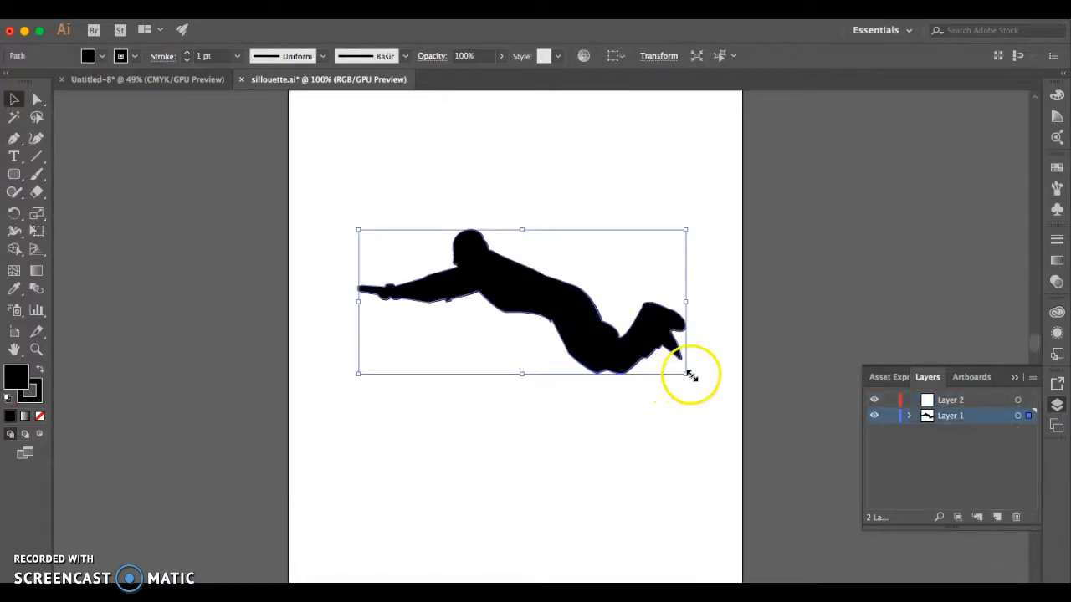
pyautogui.moveTo(687, 374); pyautogui.dragTo(839, 534)
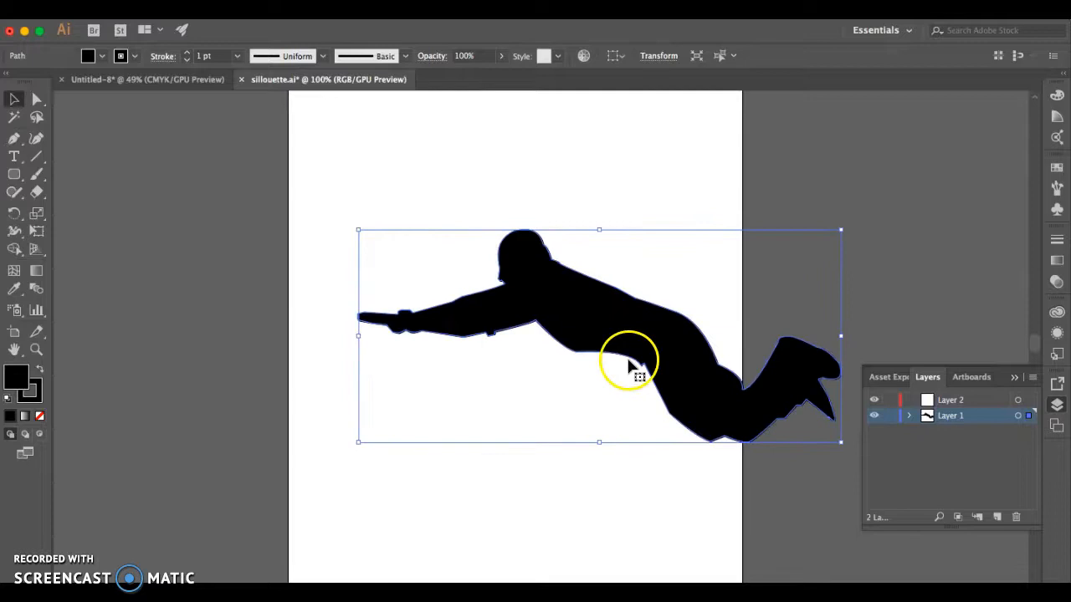
pyautogui.moveTo(360, 227); pyautogui.dragTo(209, 123)
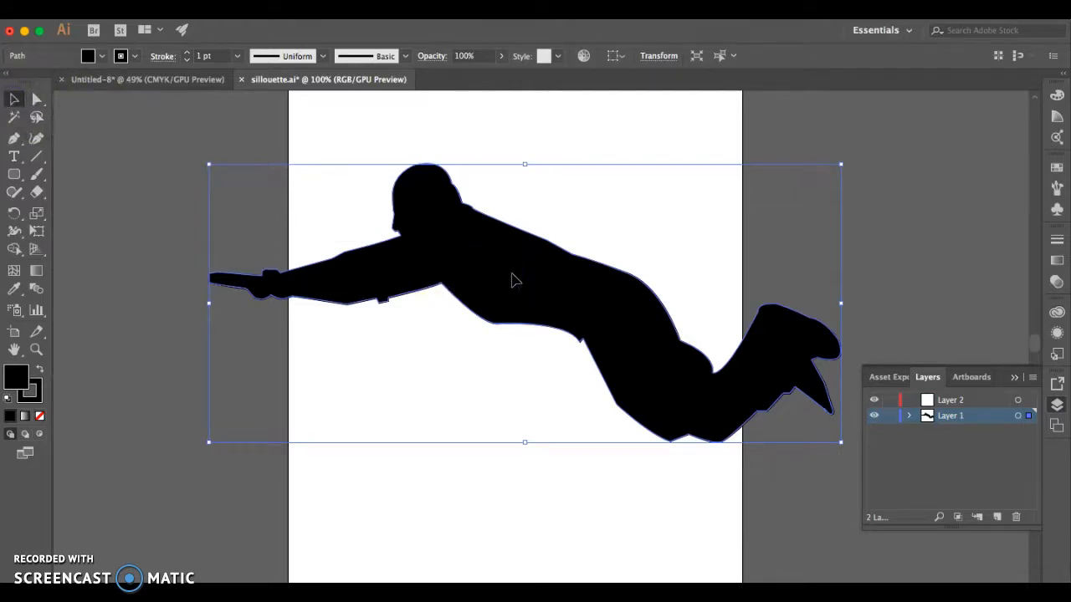
pyautogui.moveTo(844, 443); pyautogui.dragTo(502, 295)
pyautogui.moveTo(370, 220); pyautogui.dragTo(471, 240)
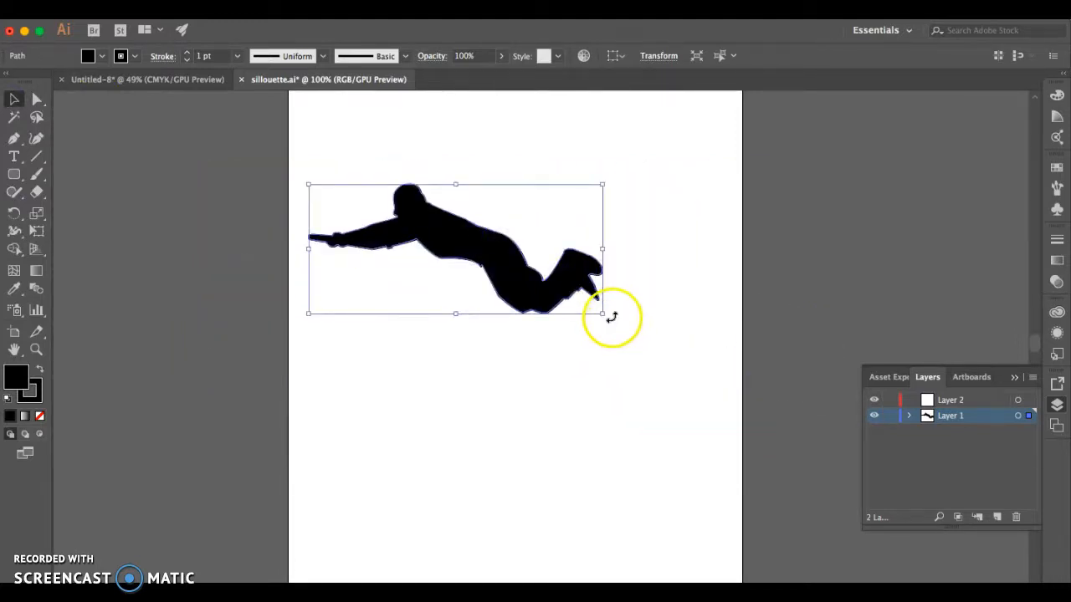
pyautogui.moveTo(606, 315); pyautogui.dragTo(683, 388)
pyautogui.moveTo(549, 263); pyautogui.dragTo(558, 316)
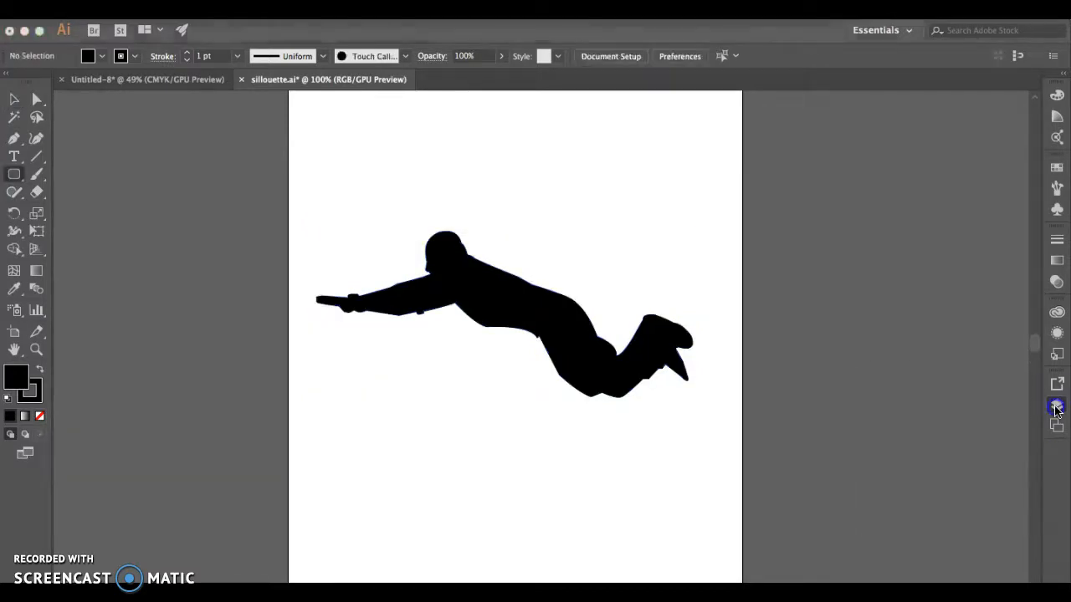
# Move Layer 2 beneath Layer 1 and draw a rectangle covering the whole artboard on it
pyautogui.click(1056, 408)
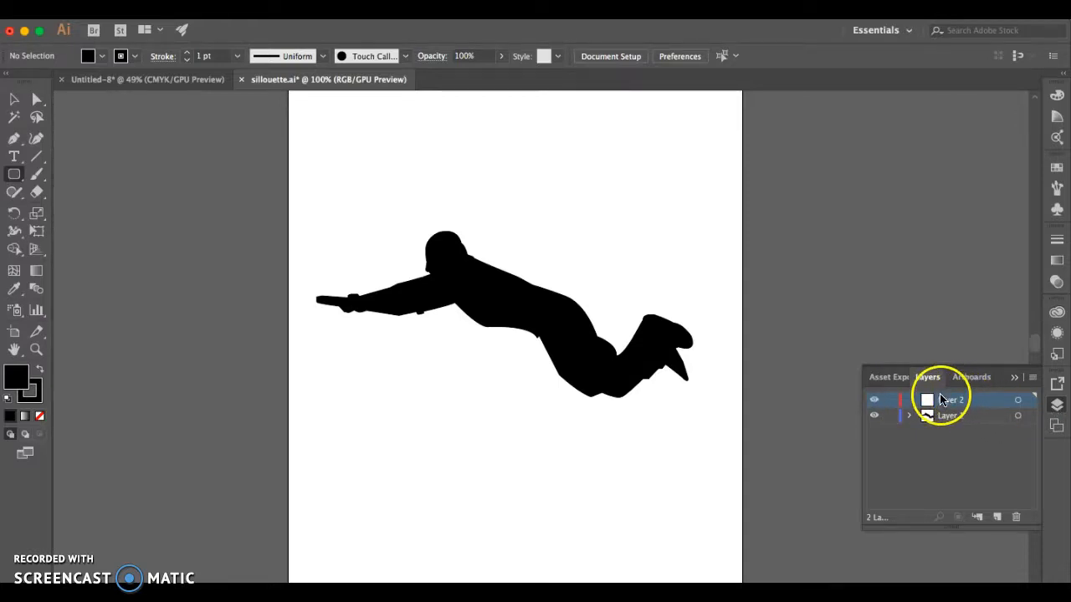
pyautogui.moveTo(945, 405)
pyautogui.mouseDown()
pyautogui.moveTo(930, 415)
pyautogui.moveTo(944, 418)
pyautogui.mouseUp()
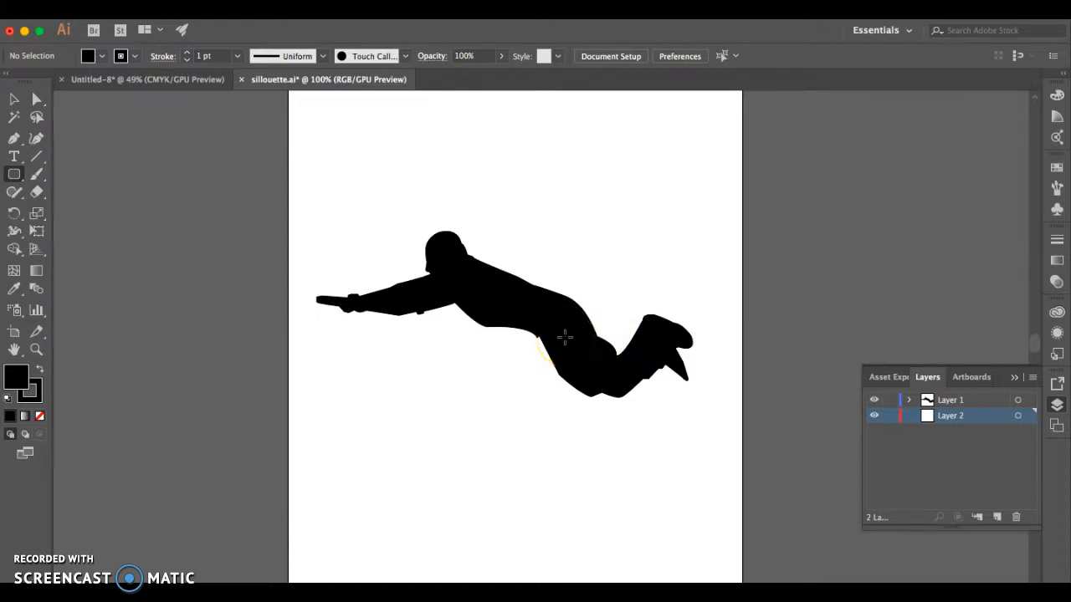
pyautogui.click(13, 174)
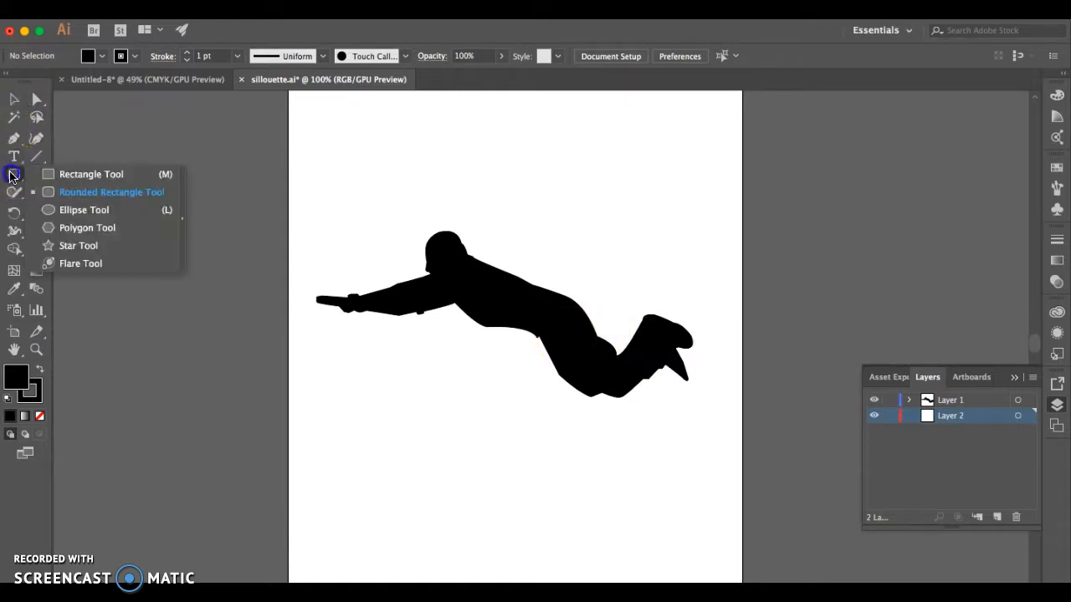
pyautogui.click(55, 178)
pyautogui.scroll(2, 279, 167)
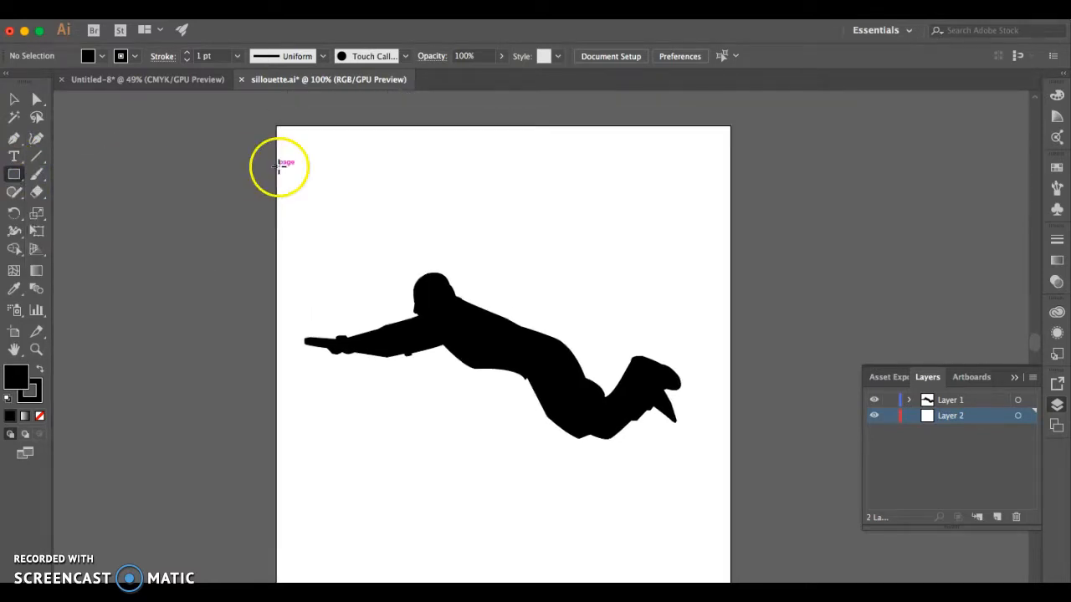
pyautogui.moveTo(277, 126); pyautogui.dragTo(733, 503)
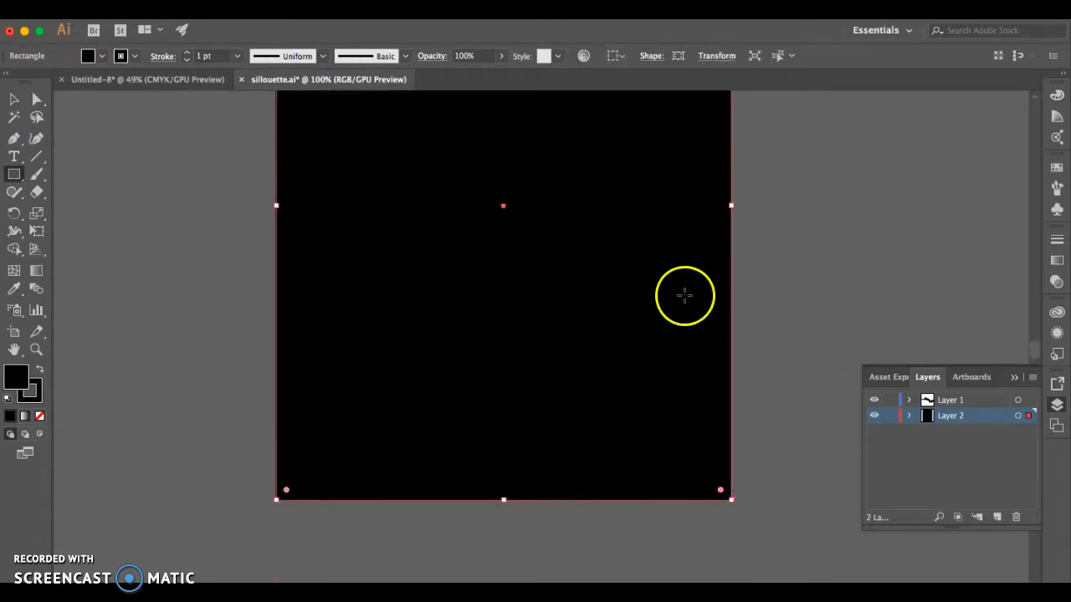
# Fill the background rectangle with a solid blue-violet colour
pyautogui.scroll(3, 660, 275)
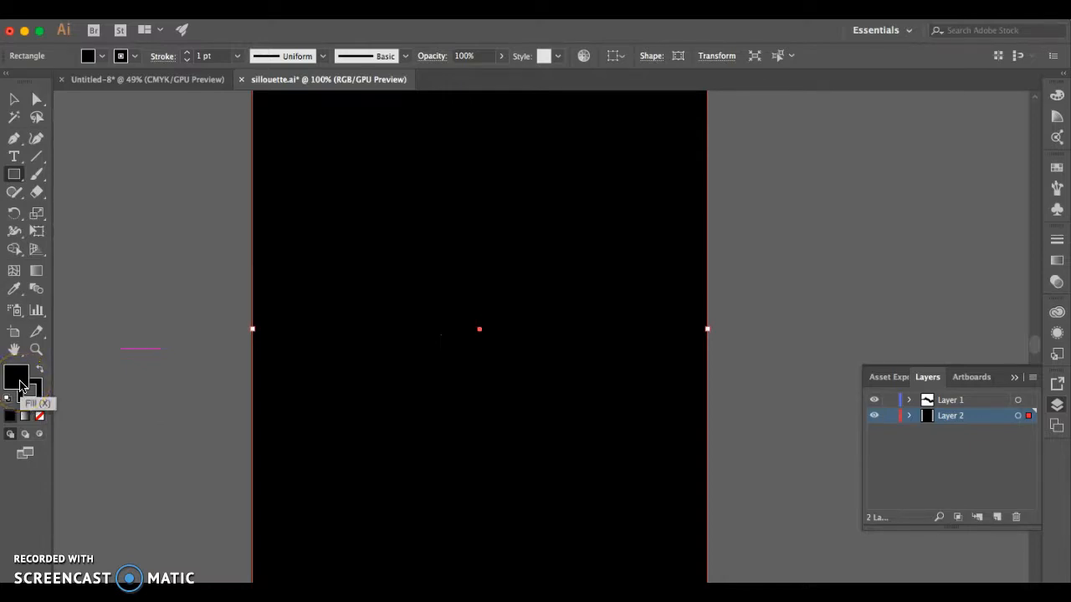
pyautogui.doubleClick(22, 386)
pyautogui.click(314, 193)
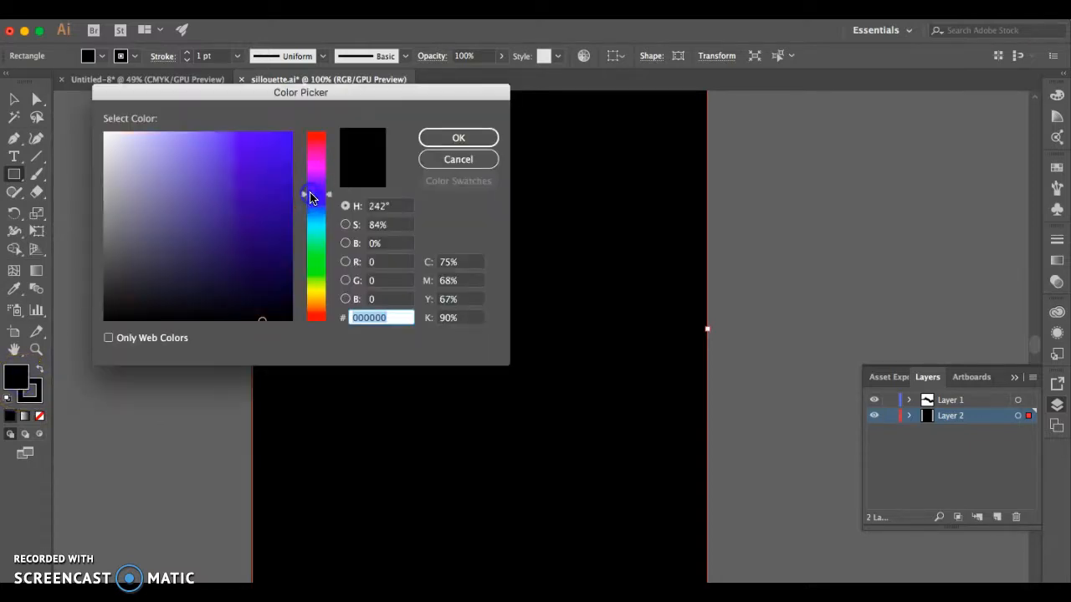
pyautogui.click(266, 183)
pyautogui.click(456, 139)
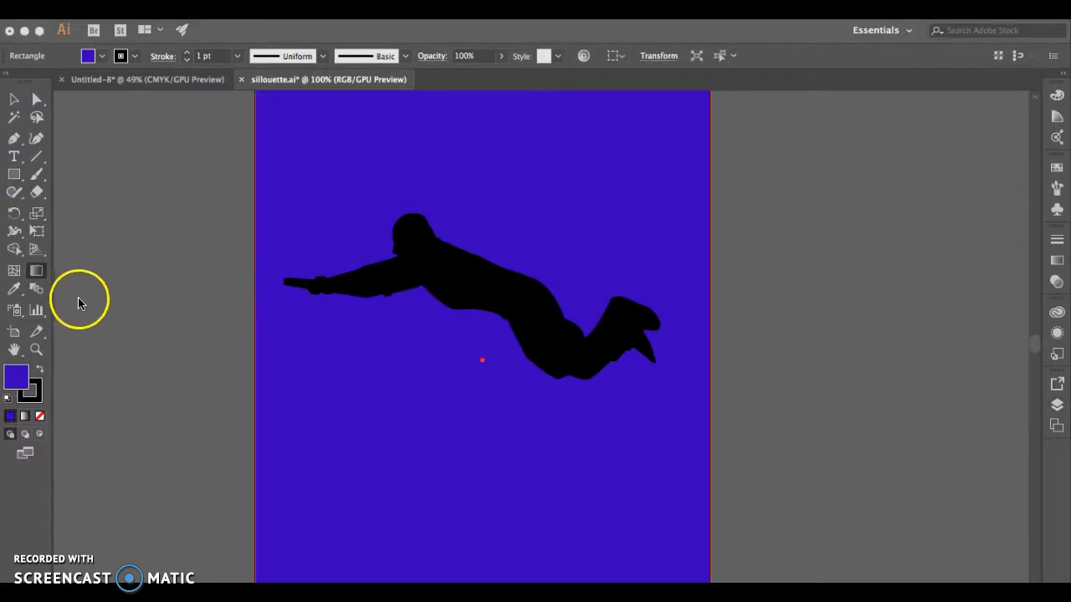
# Replace the background rectangle's fill with the linear white-to-black gradient
pyautogui.click(39, 270)
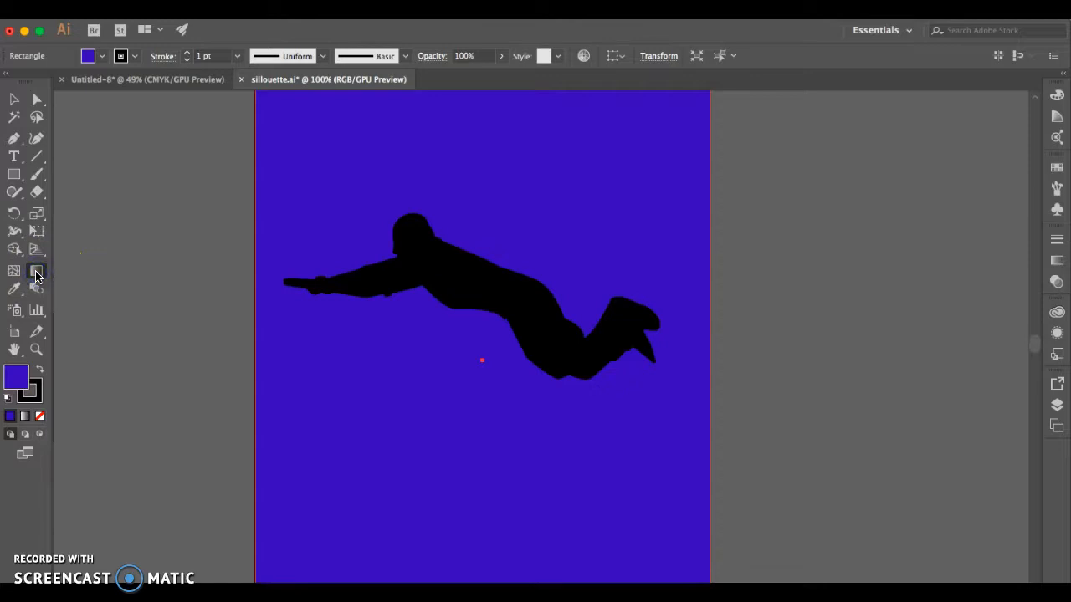
pyautogui.doubleClick(37, 273)
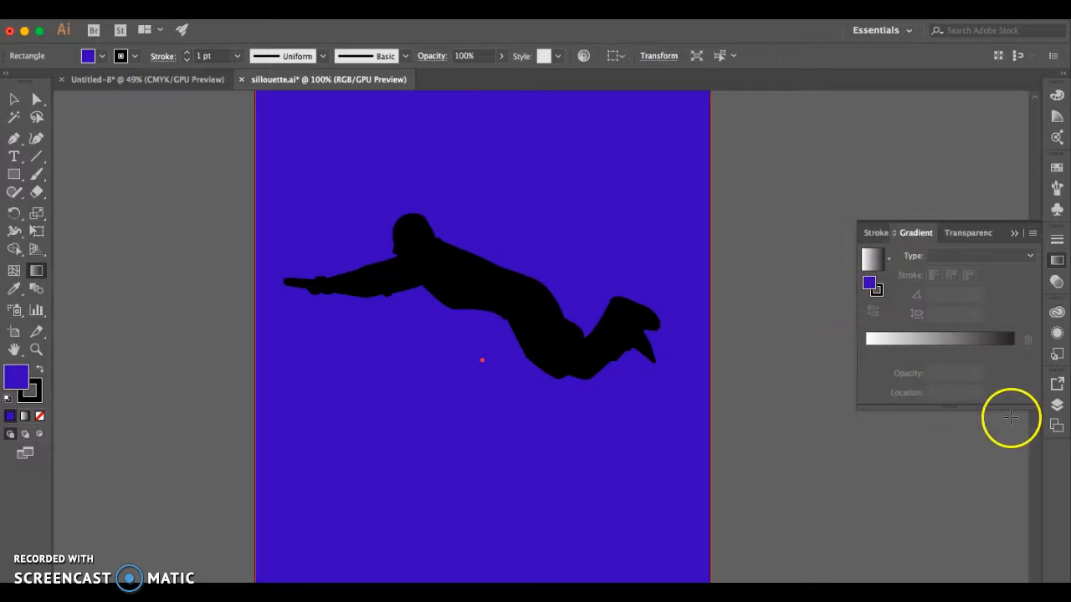
pyautogui.click(992, 348)
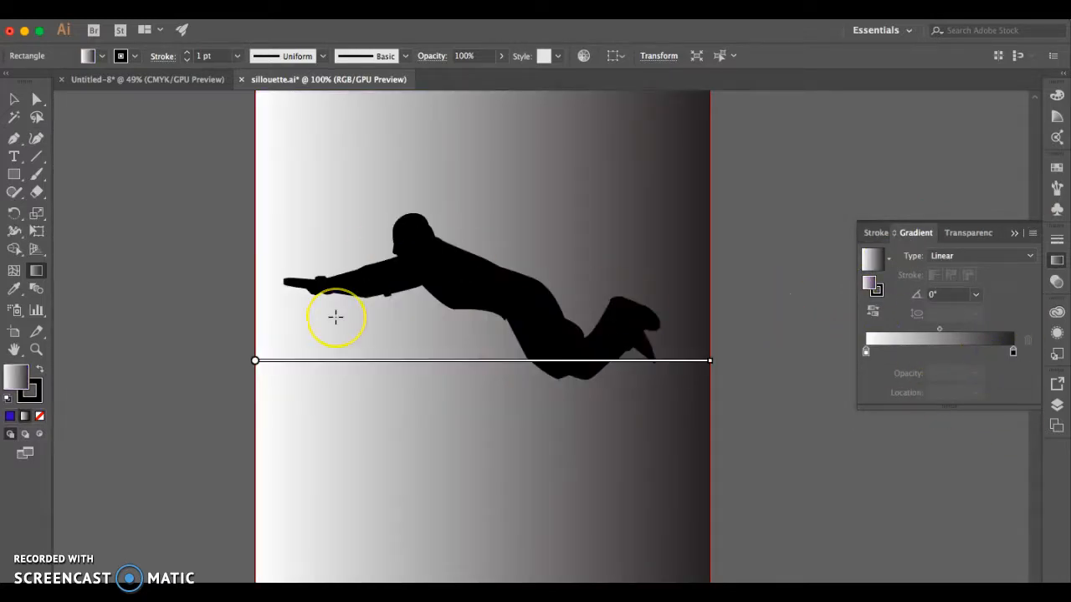
# Switch the gradient's white starting stop to RGB and colour it purple 5E00BF
pyautogui.doubleClick(867, 354)
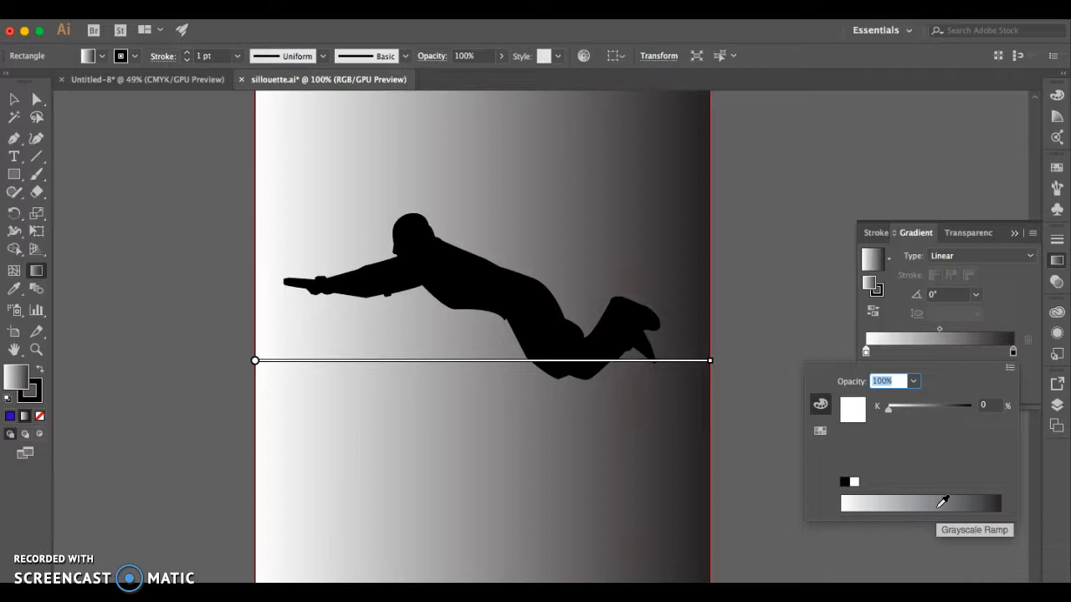
pyautogui.click(1011, 369)
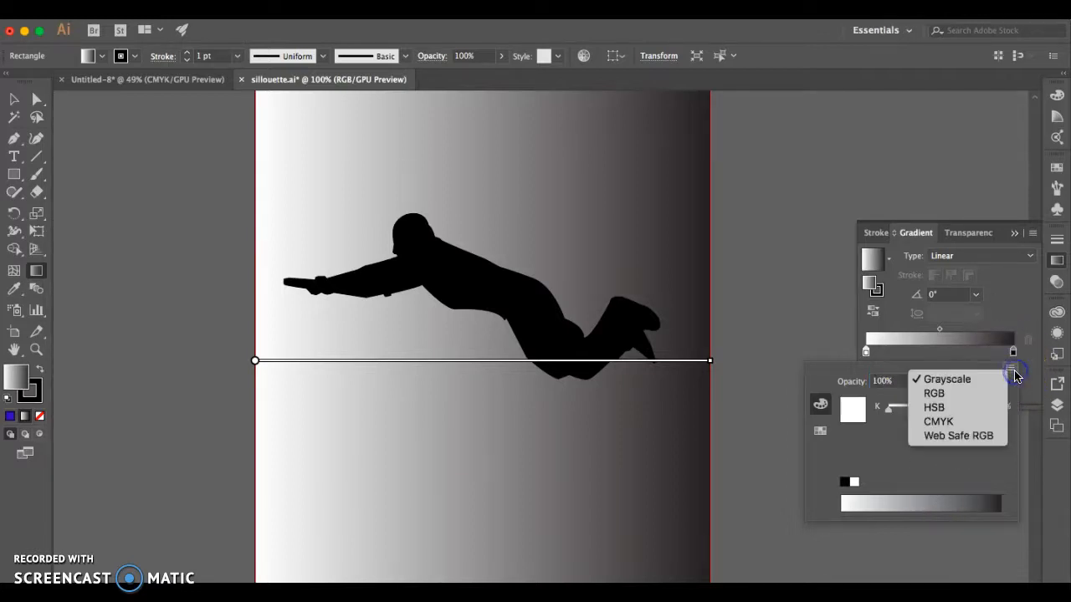
pyautogui.click(966, 399)
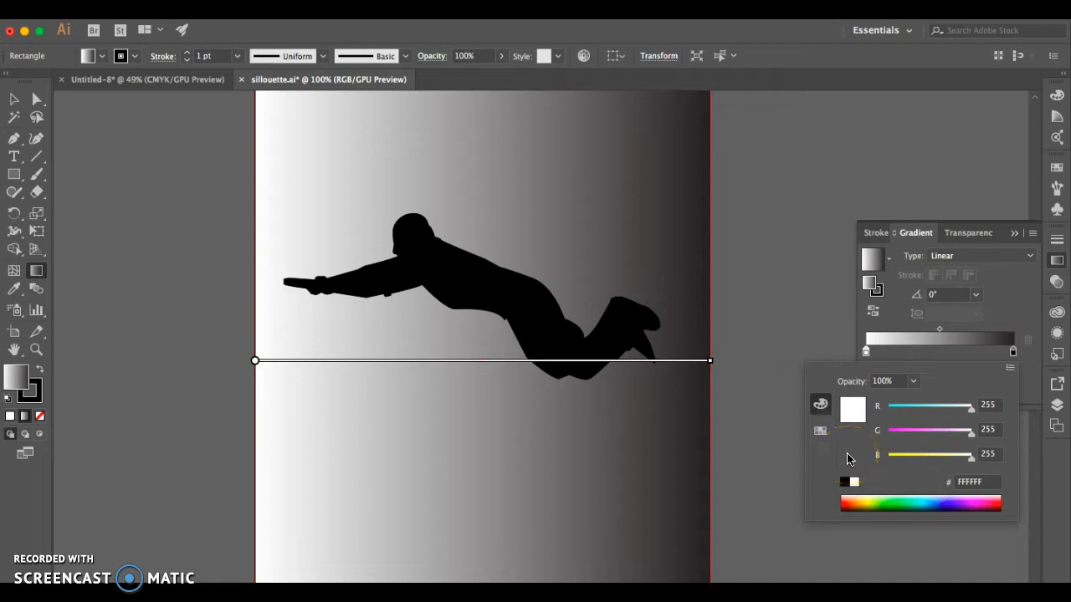
pyautogui.click(954, 499)
pyautogui.click(965, 499)
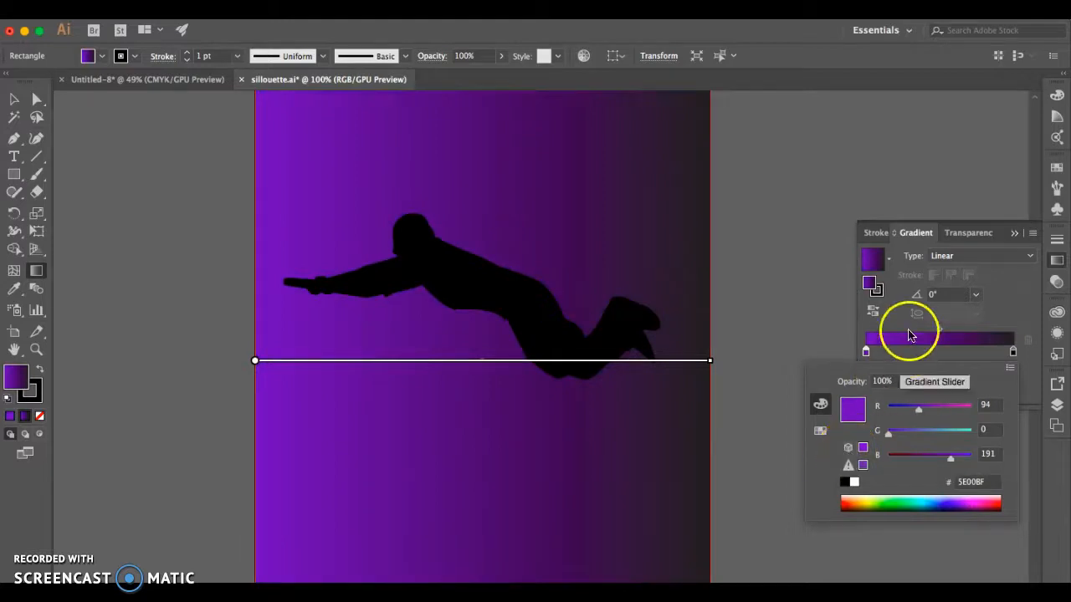
# Switch the gradient's black end stop to RGB and colour it a very dark navy blue
pyautogui.click(1016, 352)
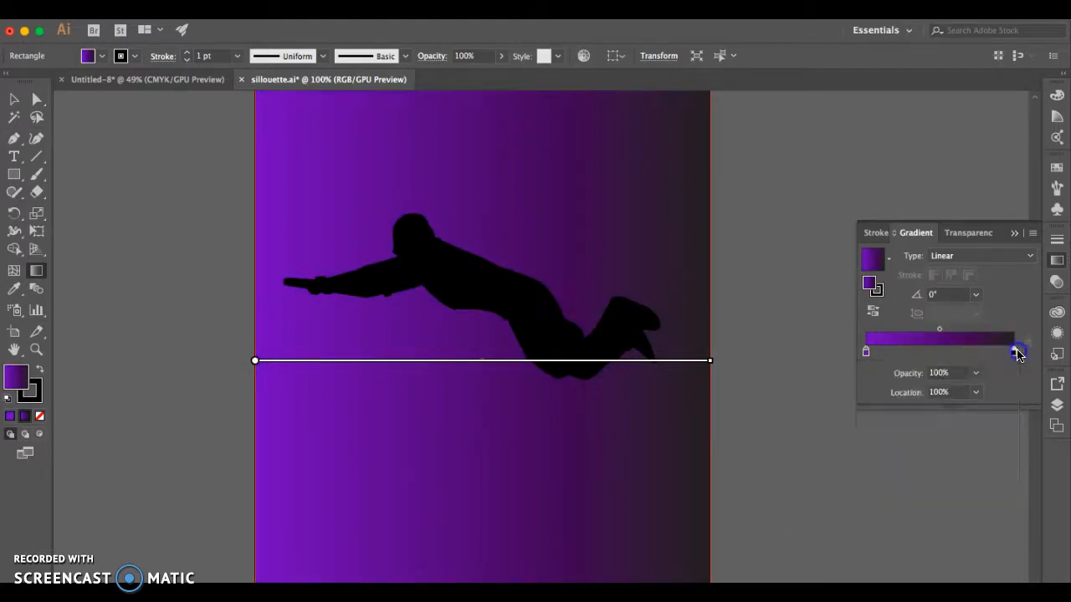
pyautogui.doubleClick(1016, 352)
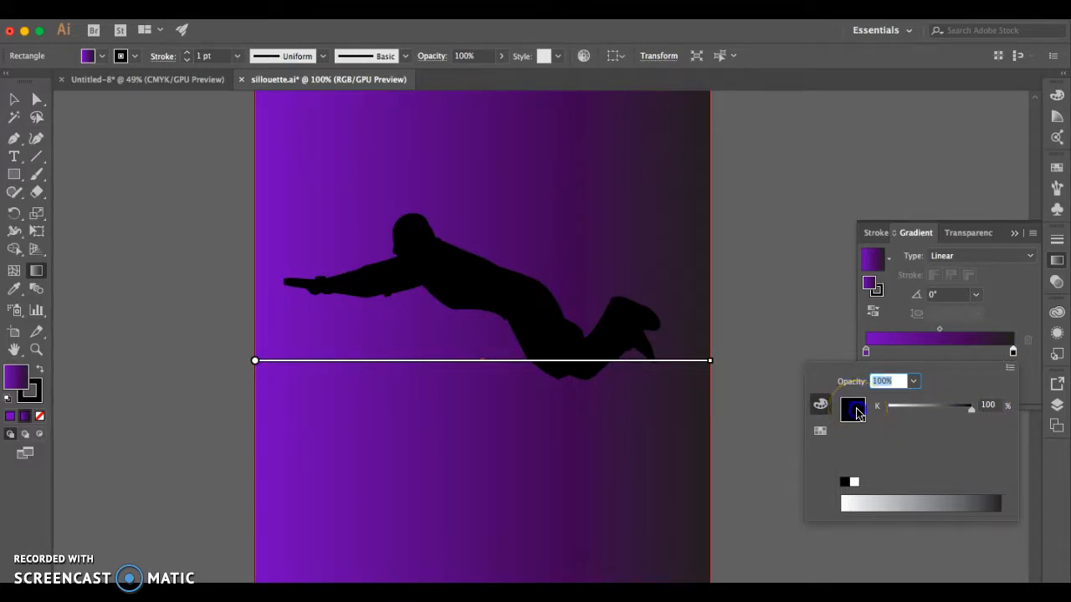
pyautogui.click(1010, 368)
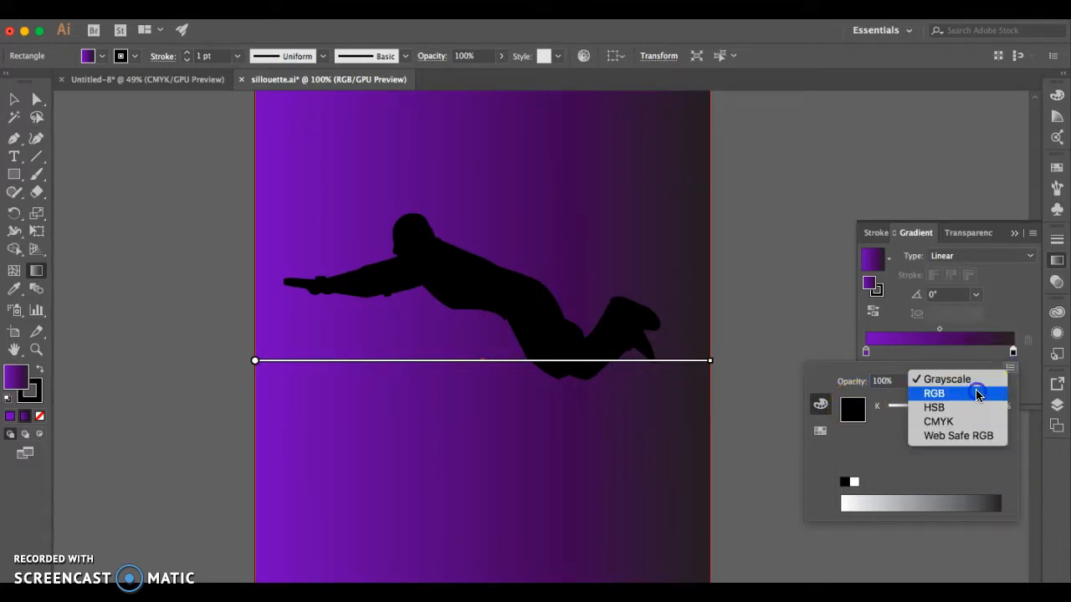
pyautogui.click(977, 393)
pyautogui.click(956, 454)
pyautogui.click(934, 456)
pyautogui.click(905, 456)
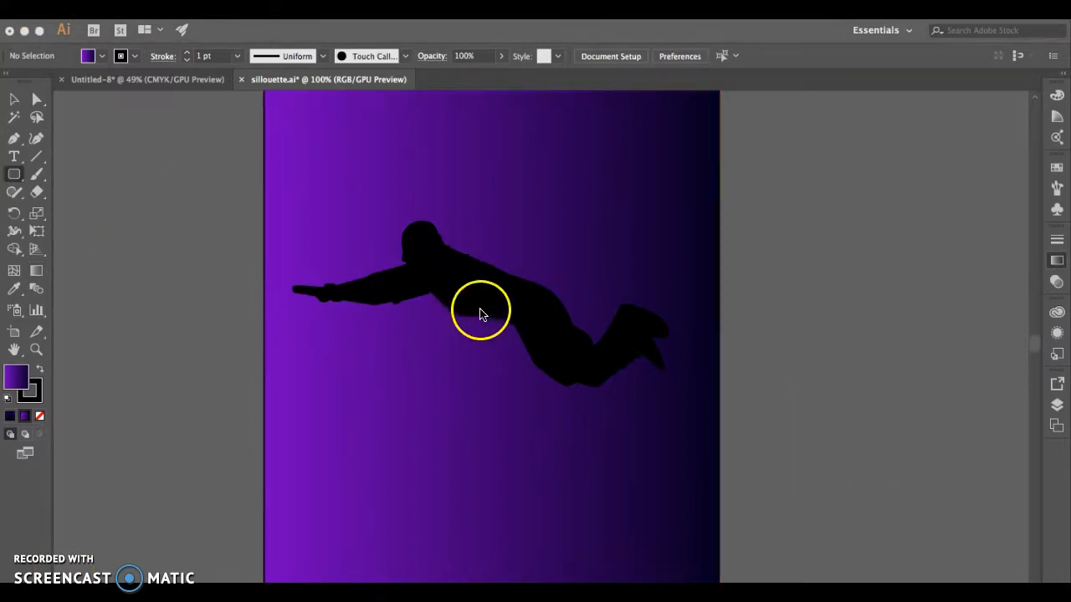
# Draw an ellipse about 575 by 387 pt around the silhouette, removing the stray thin ellipse across it
pyautogui.click(22, 178)
pyautogui.moveTo(24, 179); pyautogui.dragTo(72, 209)
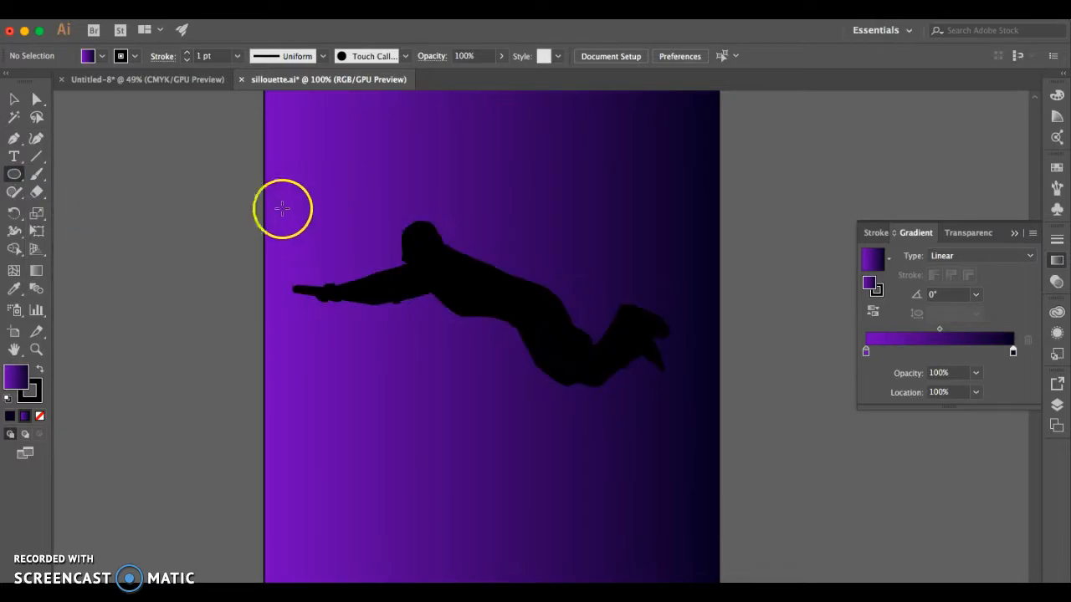
pyautogui.moveTo(271, 183); pyautogui.dragTo(699, 471)
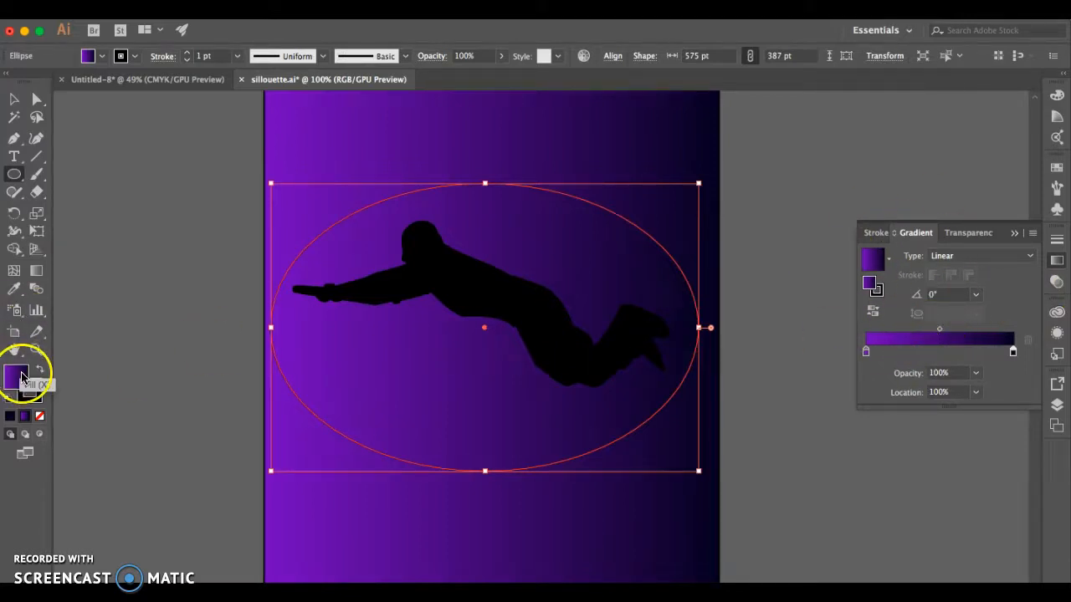
pyautogui.moveTo(315, 343); pyautogui.dragTo(669, 374)
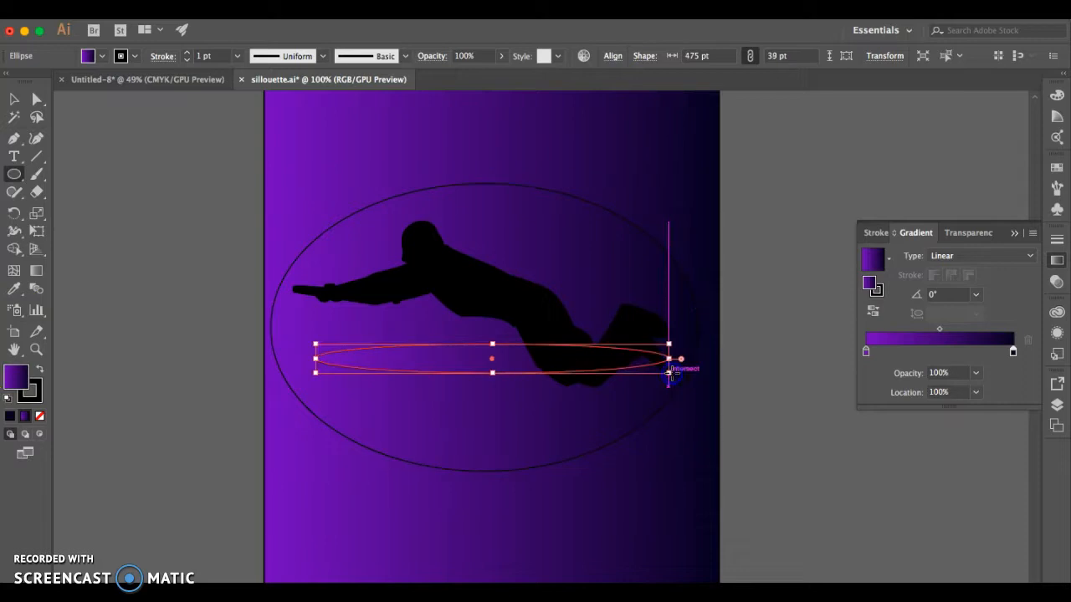
pyautogui.press('Delete')
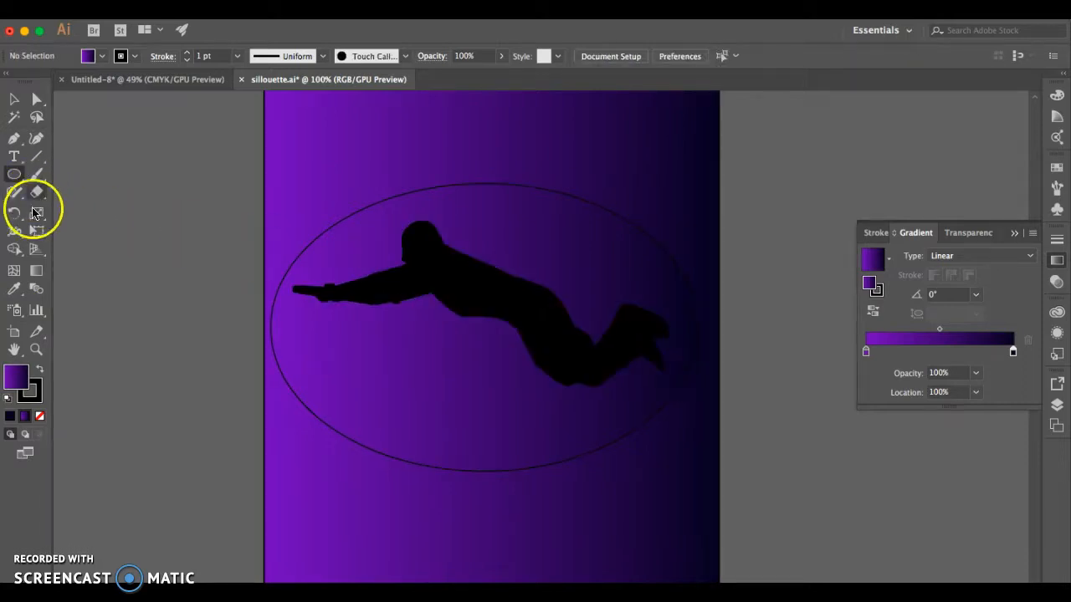
# Reverse the ellipse's gradient direction with the Gradient tool, at an angle of about 177°
pyautogui.click(37, 272)
pyautogui.click(402, 335)
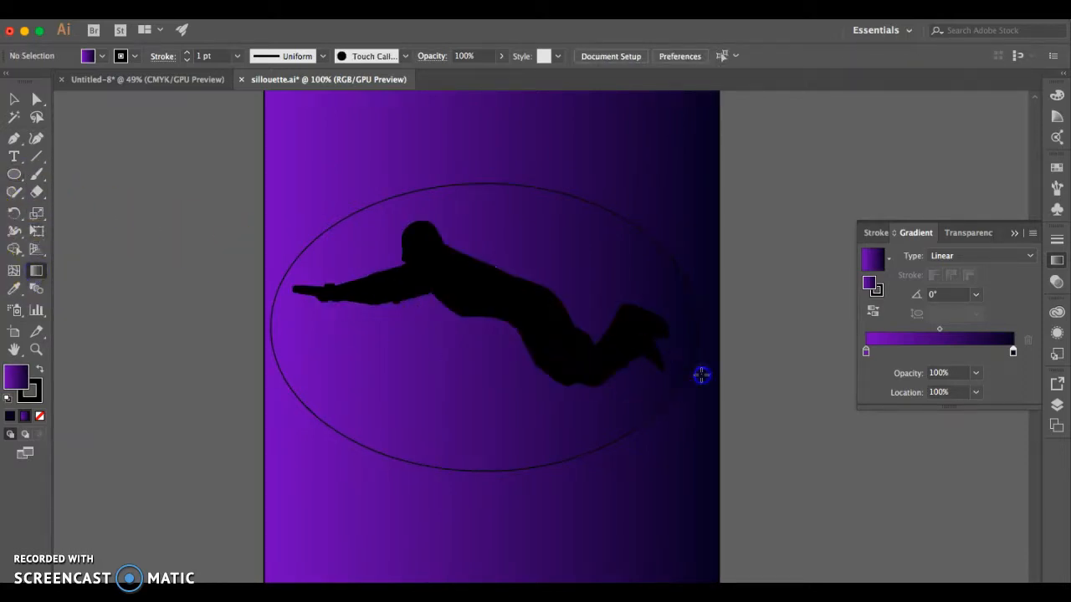
pyautogui.click(652, 363)
pyautogui.moveTo(648, 365); pyautogui.dragTo(294, 349)
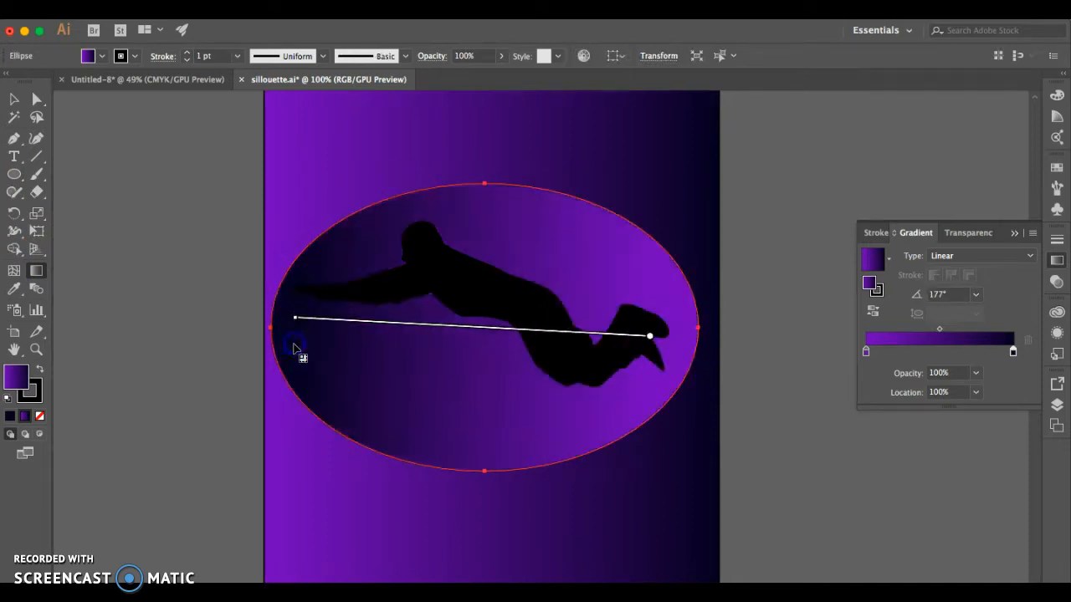
# Delete the gradient-filled ellipse around the silhouette
pyautogui.click(14, 100)
pyautogui.click(220, 222)
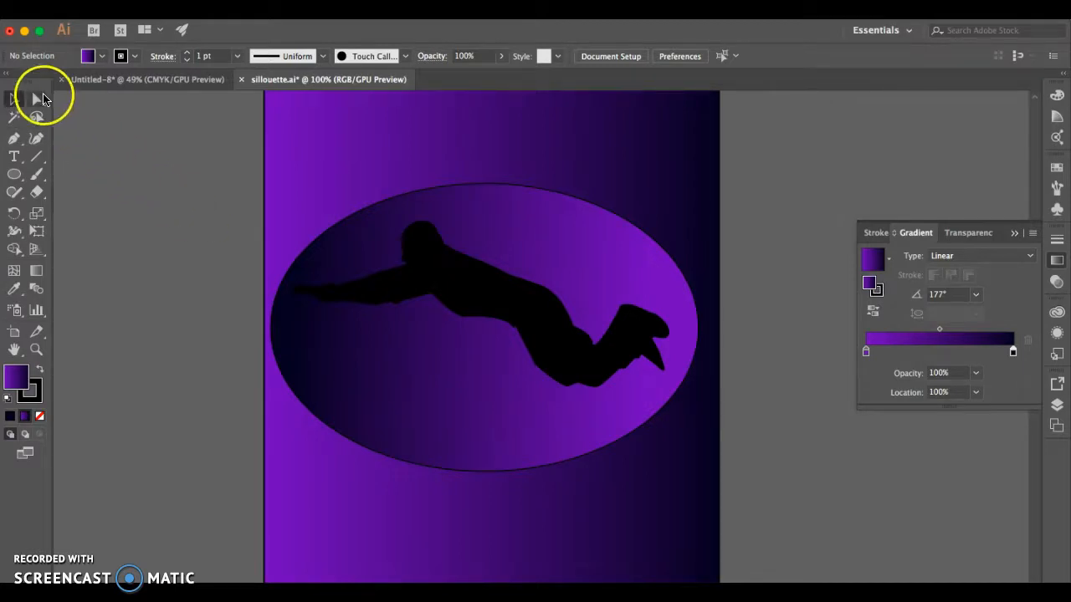
pyautogui.click(366, 223)
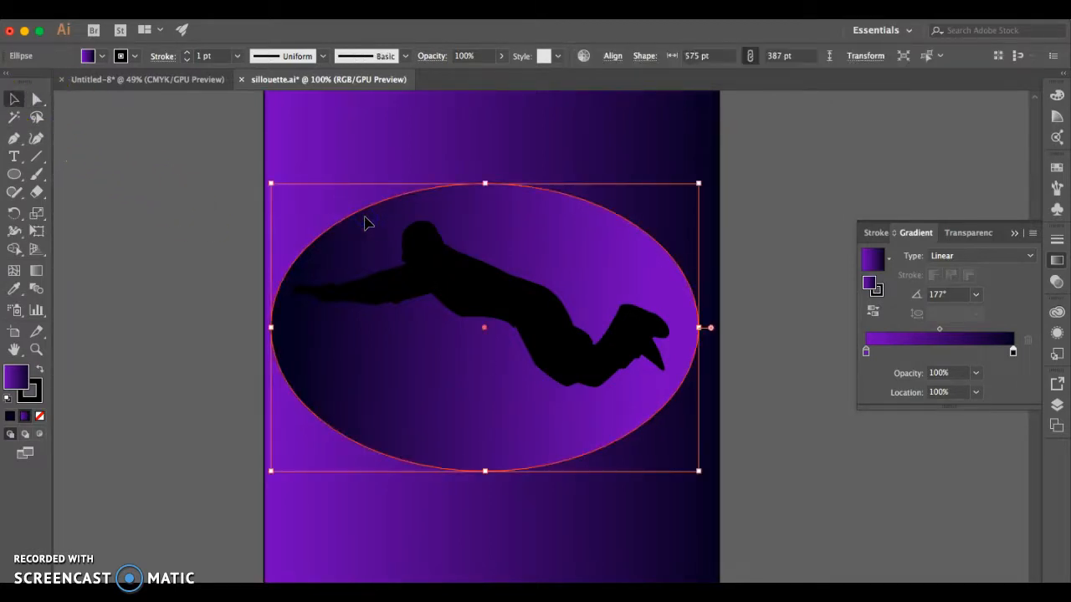
pyautogui.press('Delete')
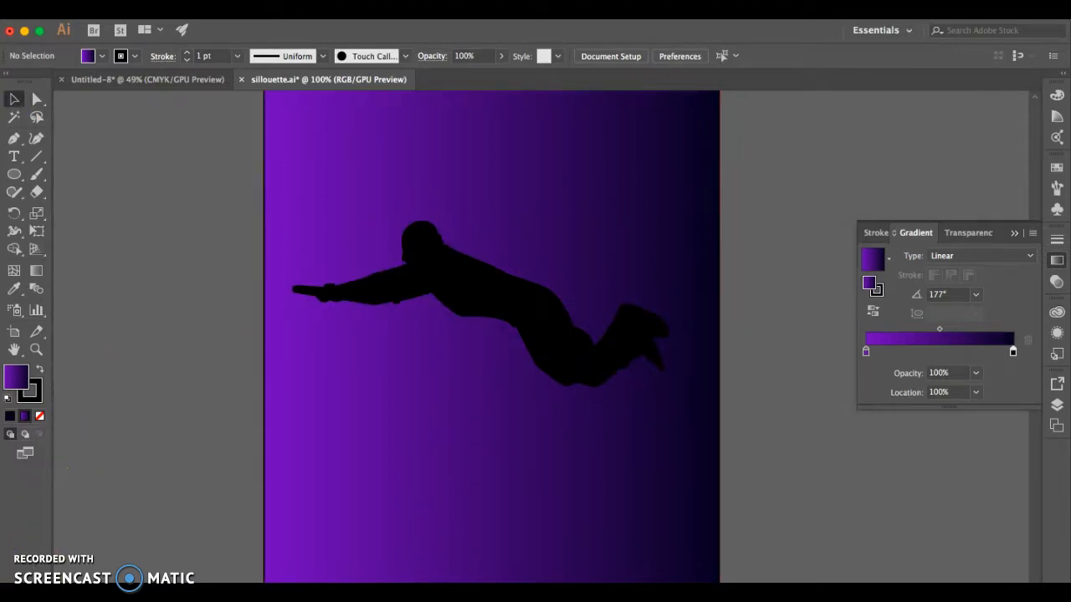
# Save the document to the Desktop in Adobe Illustrator (ai) format under the author's surname, keeping the Illustrator CC version options
pyautogui.click(138, 10)
pyautogui.click(162, 134)
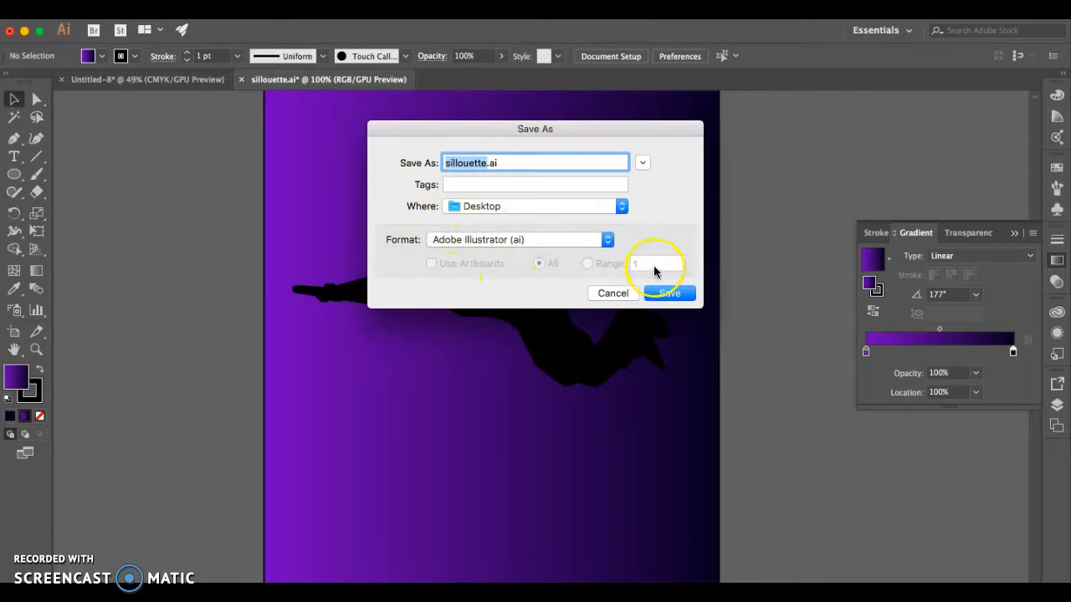
pyautogui.write('Spiesz')
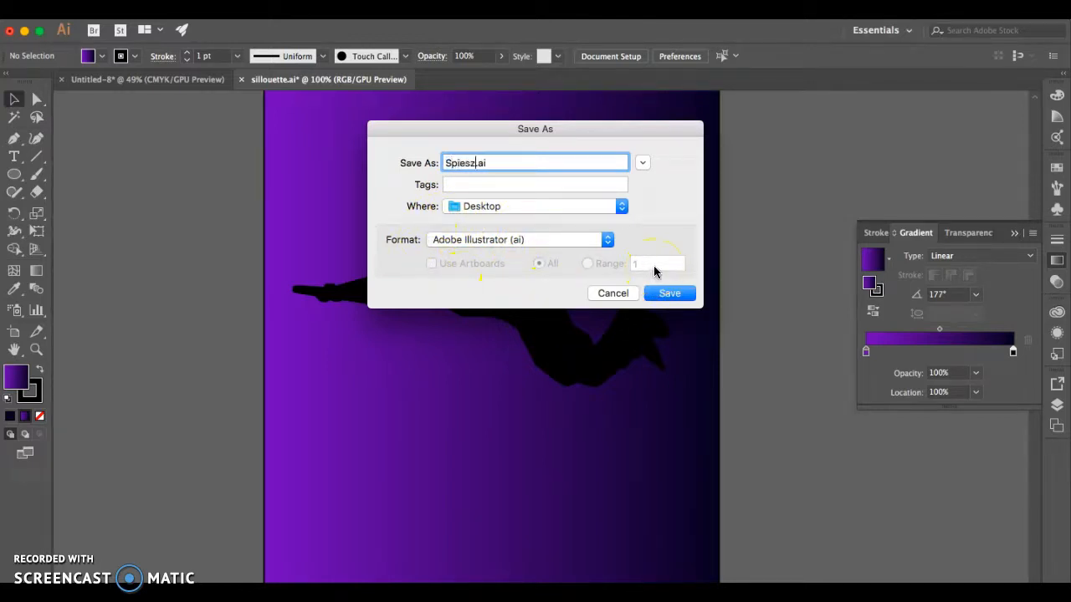
pyautogui.click(670, 294)
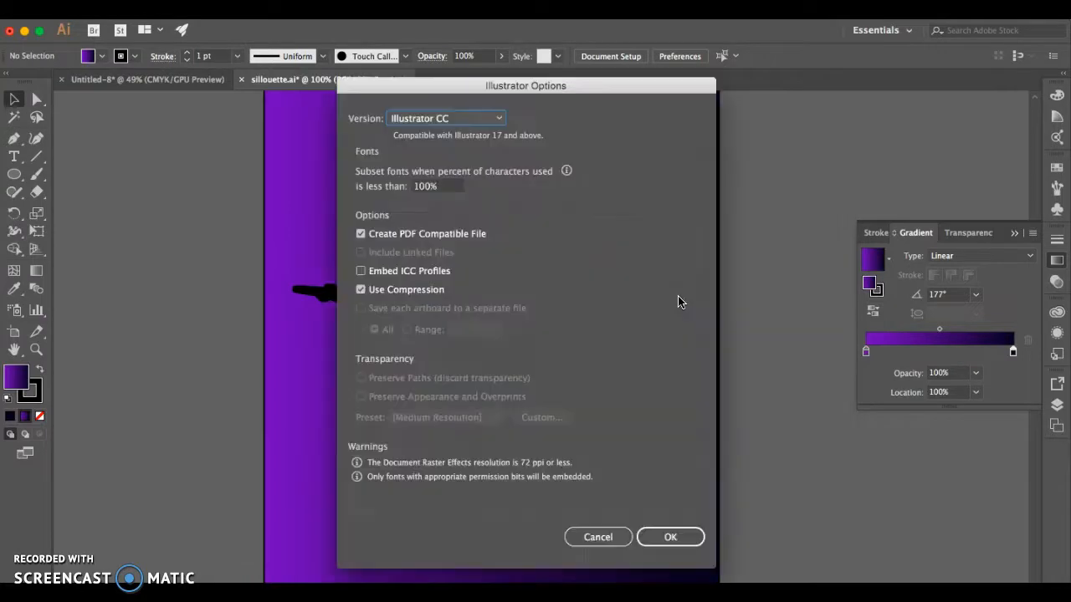
pyautogui.click(675, 546)
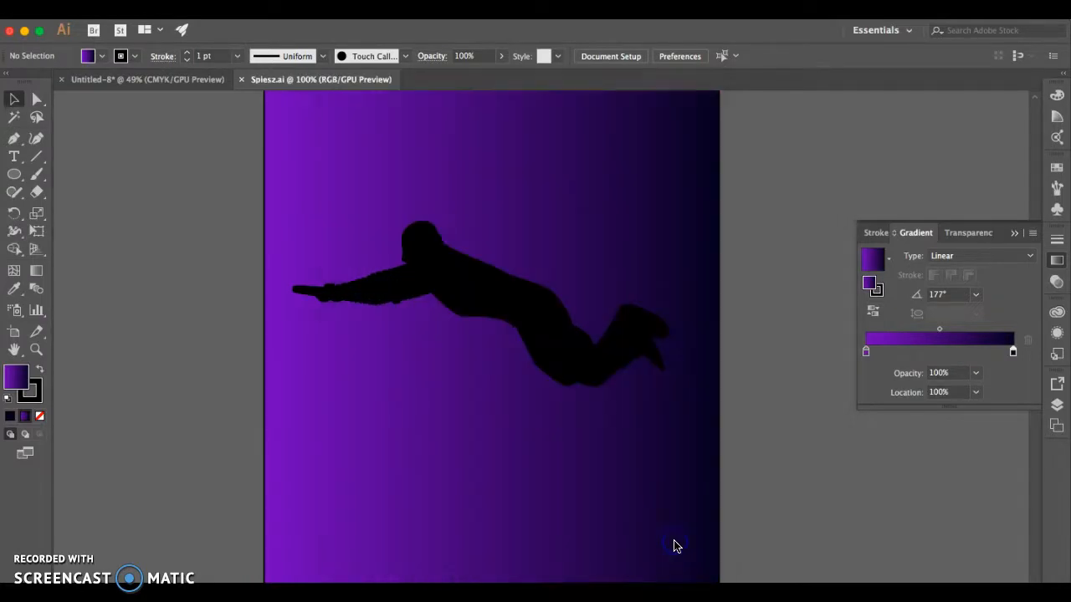